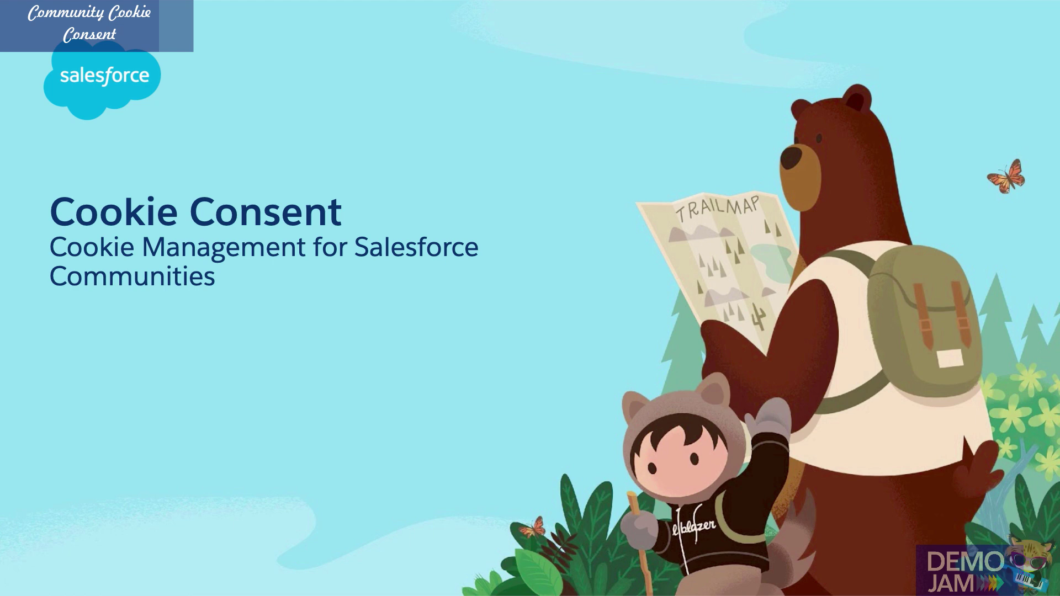
key("Right")
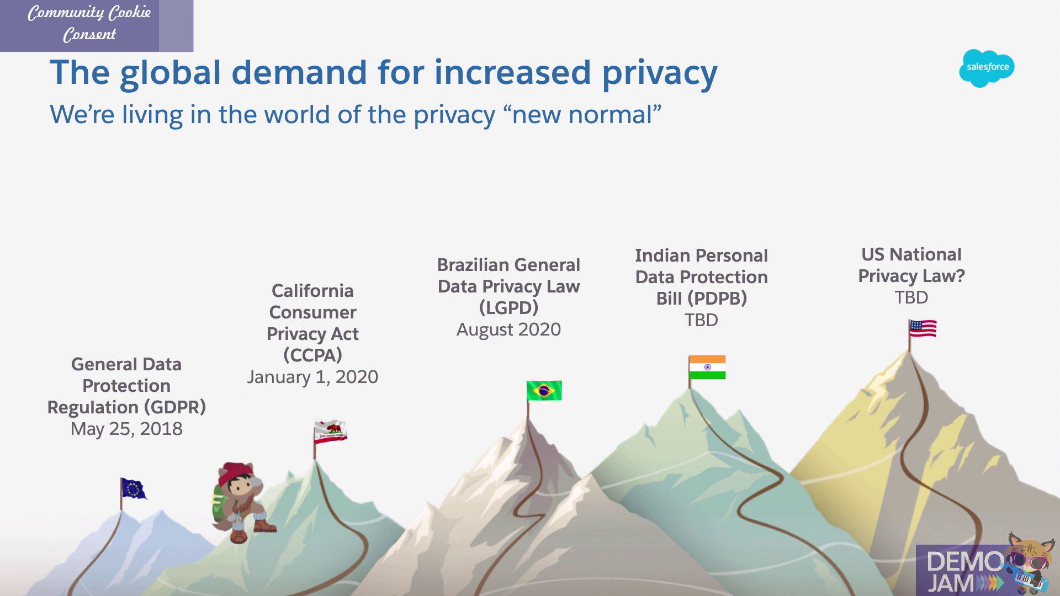
key("Right")
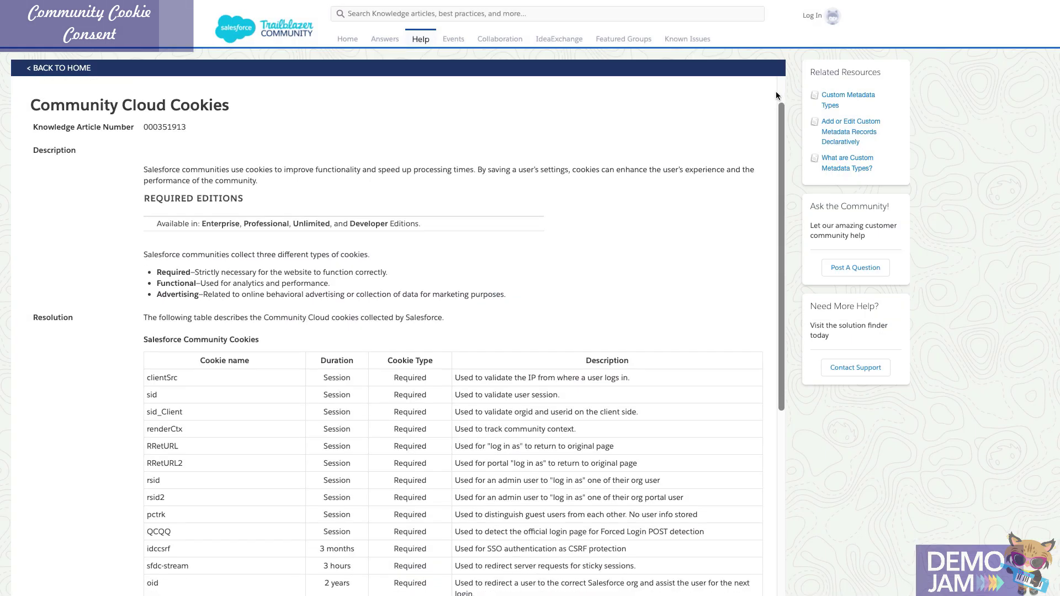
Review the cookie table in the Community Cloud Cookies article and open the BrowserId cookie's Functional Cookies category from the Cookies list
scroll(776, 92, "down", 5)
scroll(776, 91, "down", 2)
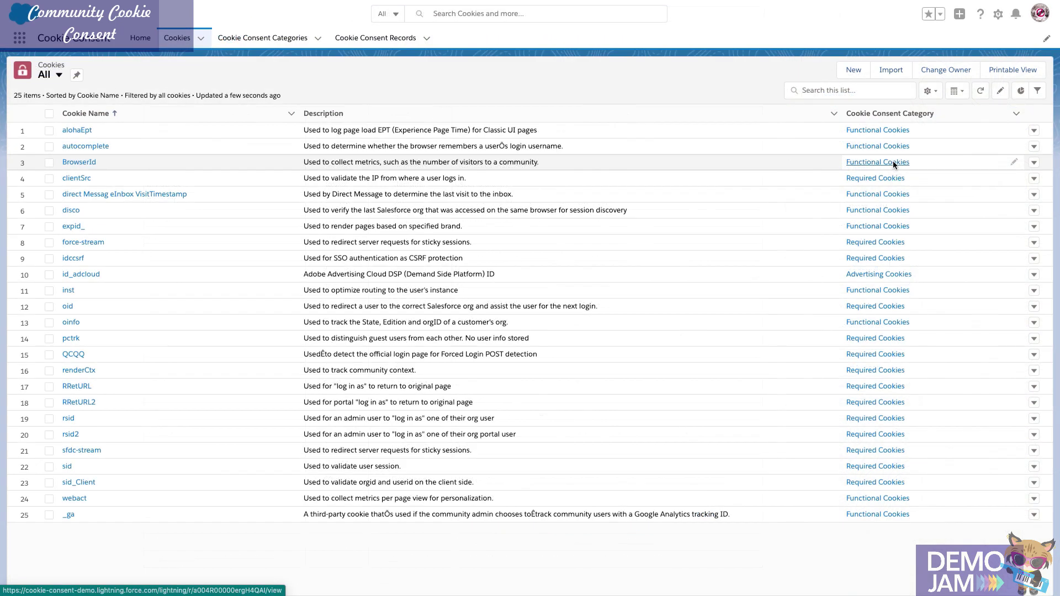
left_click(893, 161)
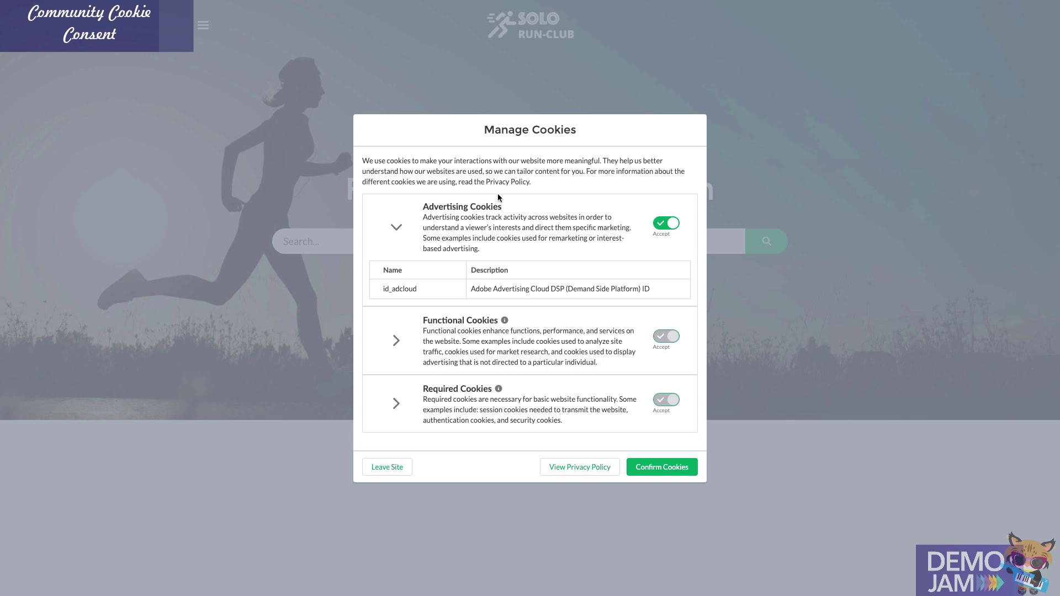
Examine the cookies listed under Advertising, Functional and Required Cookies in the Solo Run-Club site's Manage Cookies dialog
left_click(396, 226)
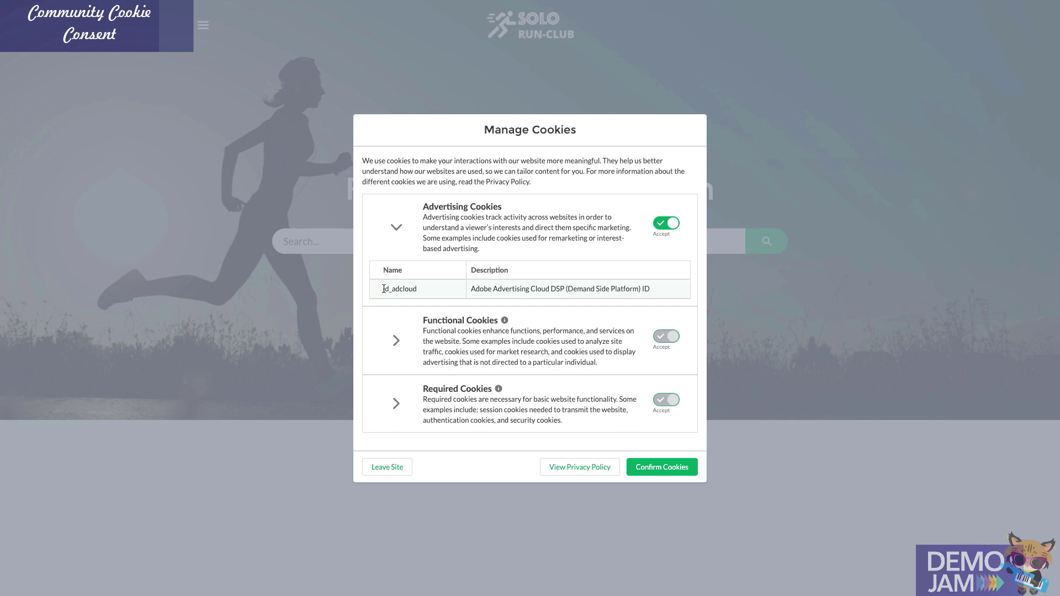
left_click(396, 341)
scroll(381, 340, "down", 1)
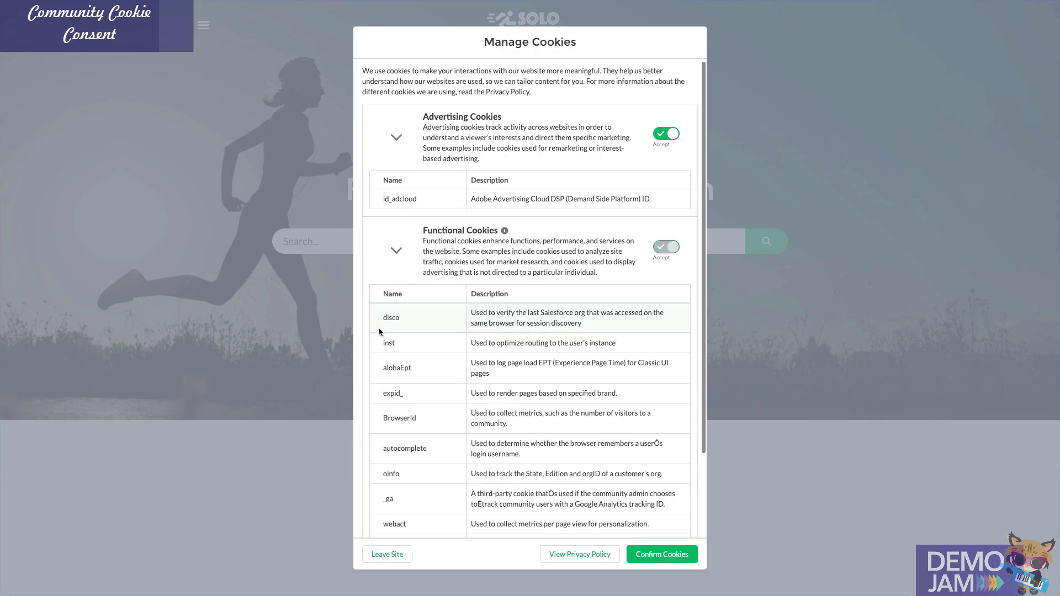
scroll(381, 339, "down", 3)
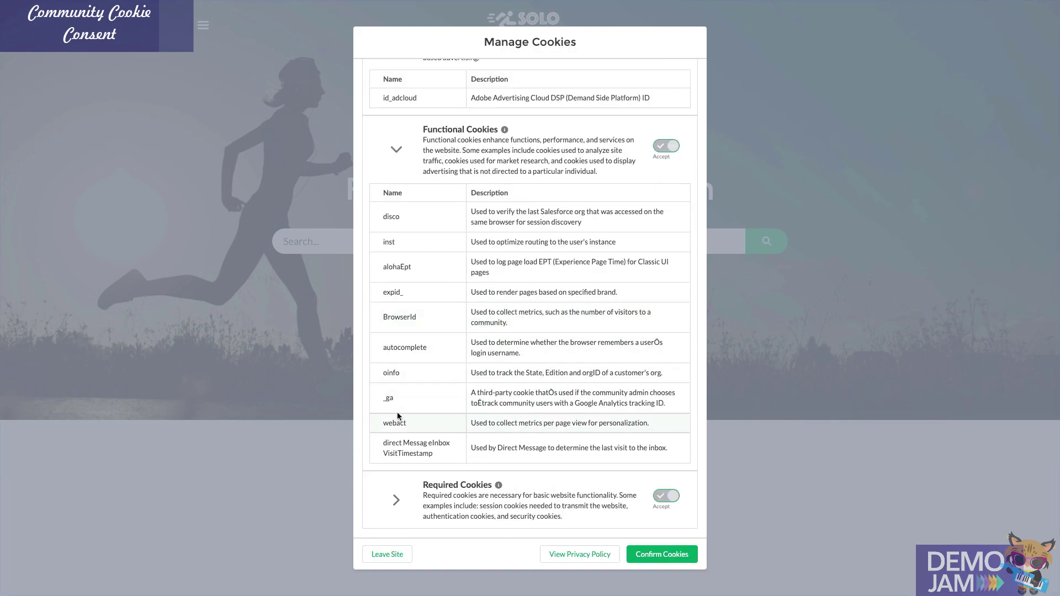
scroll(401, 483, "down", 10)
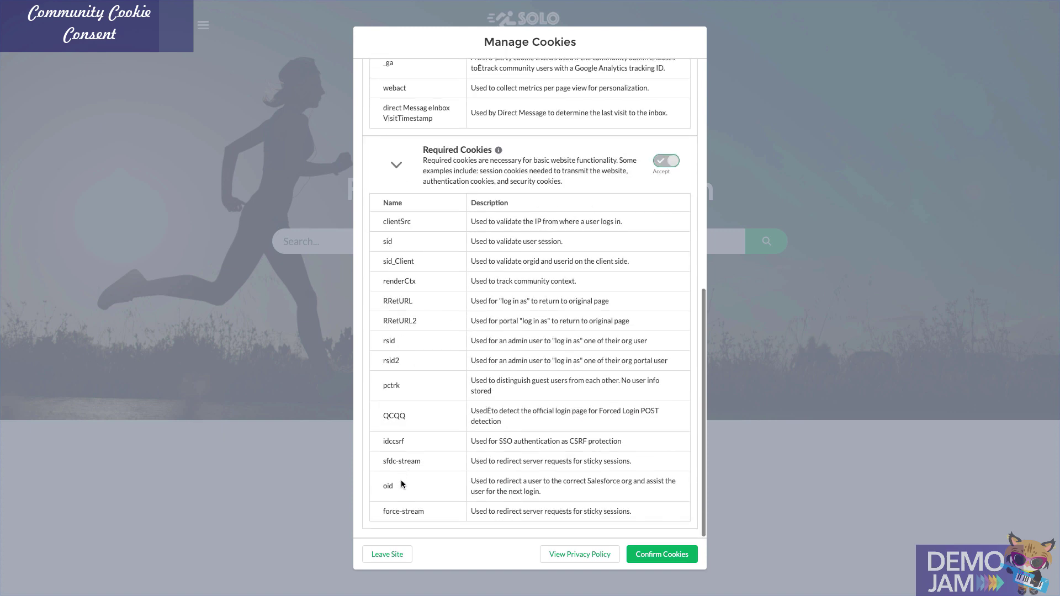
scroll(401, 479, "up", 7)
scroll(401, 480, "up", 5)
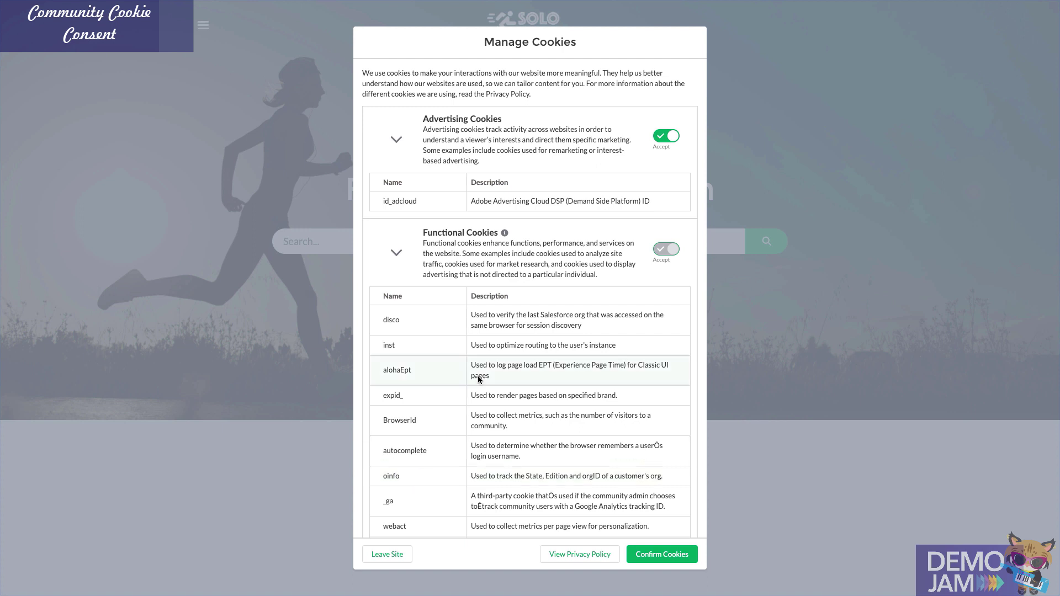
Collapse the Functional Cookies list and confirm the cookie choices with advertising cookies declined
left_click(397, 253)
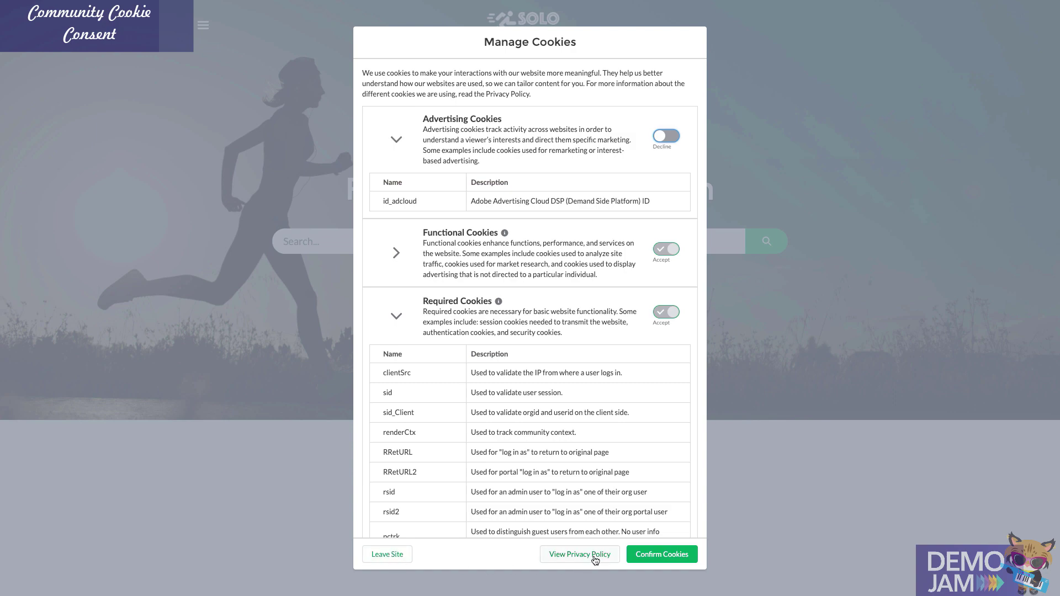
left_click(647, 556)
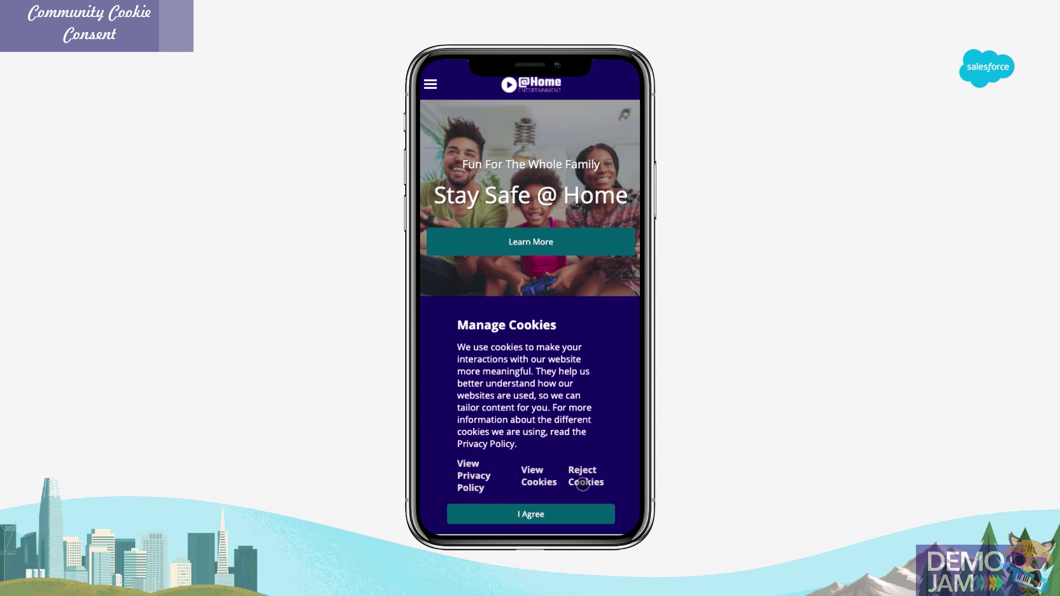
left_click(537, 480)
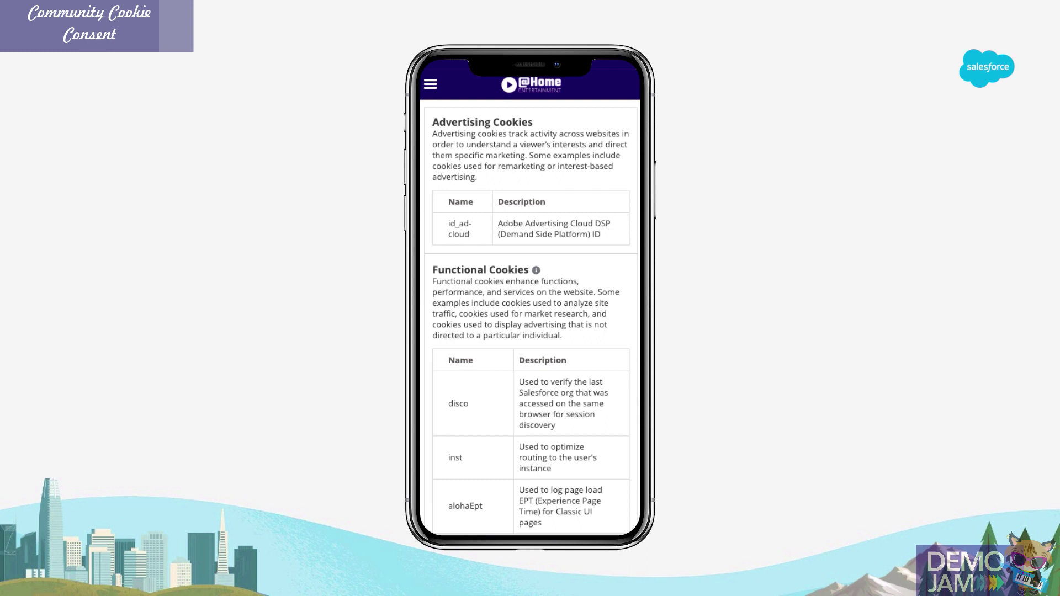
scroll(603, 141, "down", 2)
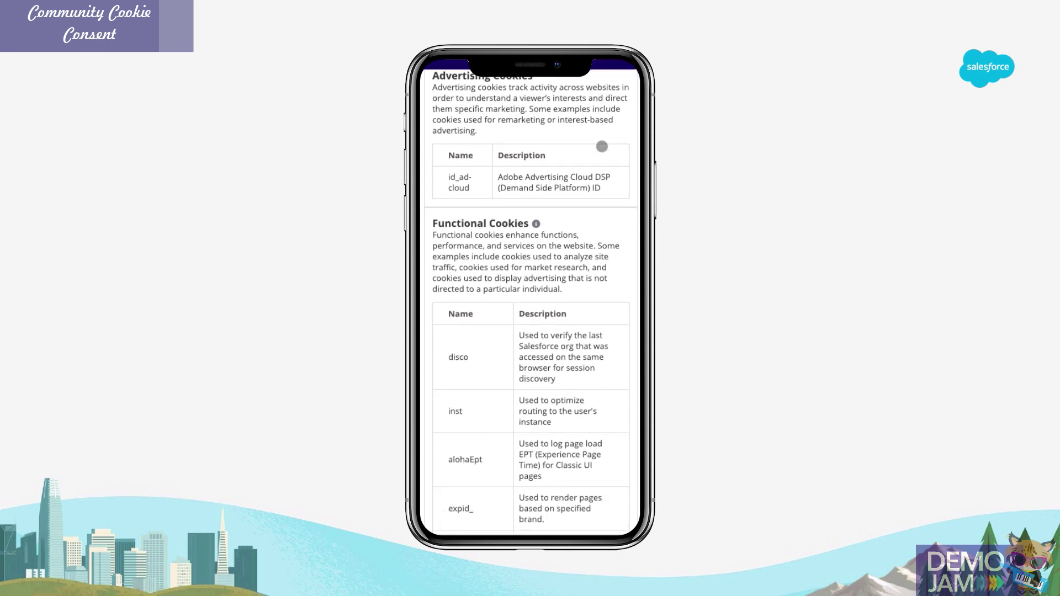
scroll(605, 273, "down", 1)
left_click(536, 208)
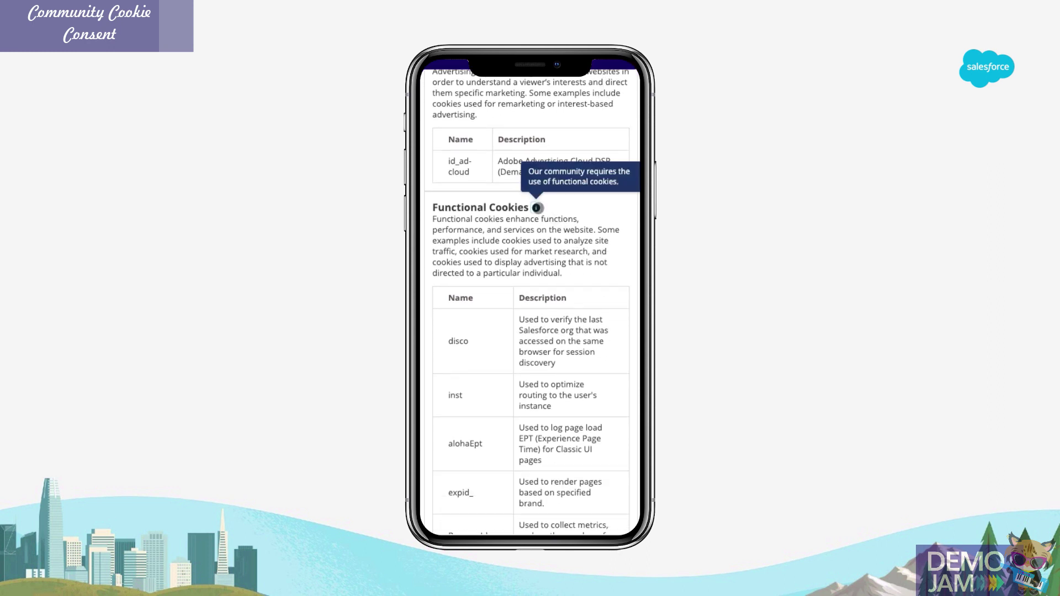
scroll(610, 265, "down", 12)
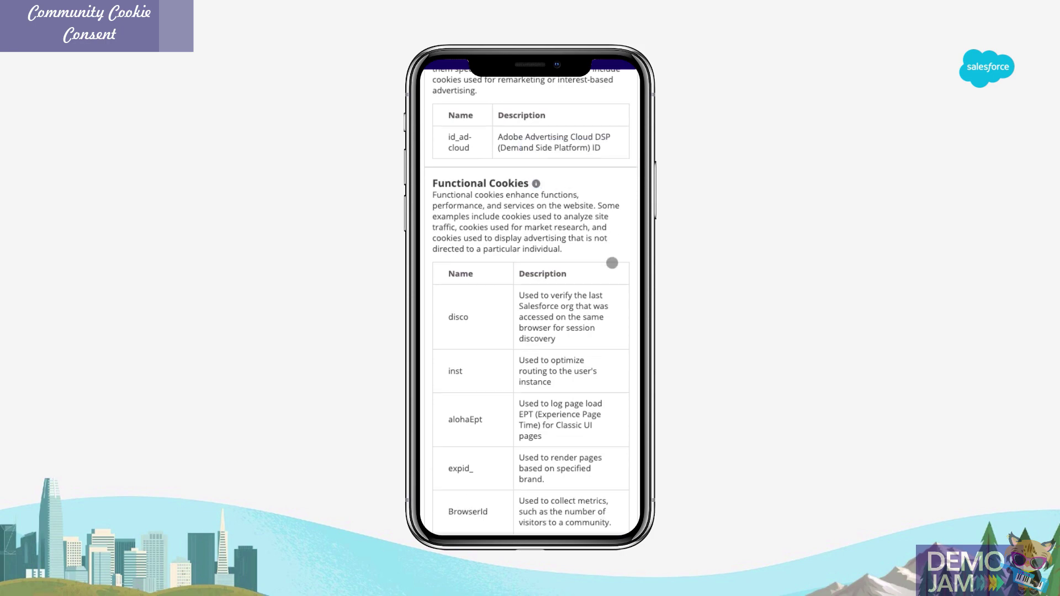
scroll(611, 262, "down", 10)
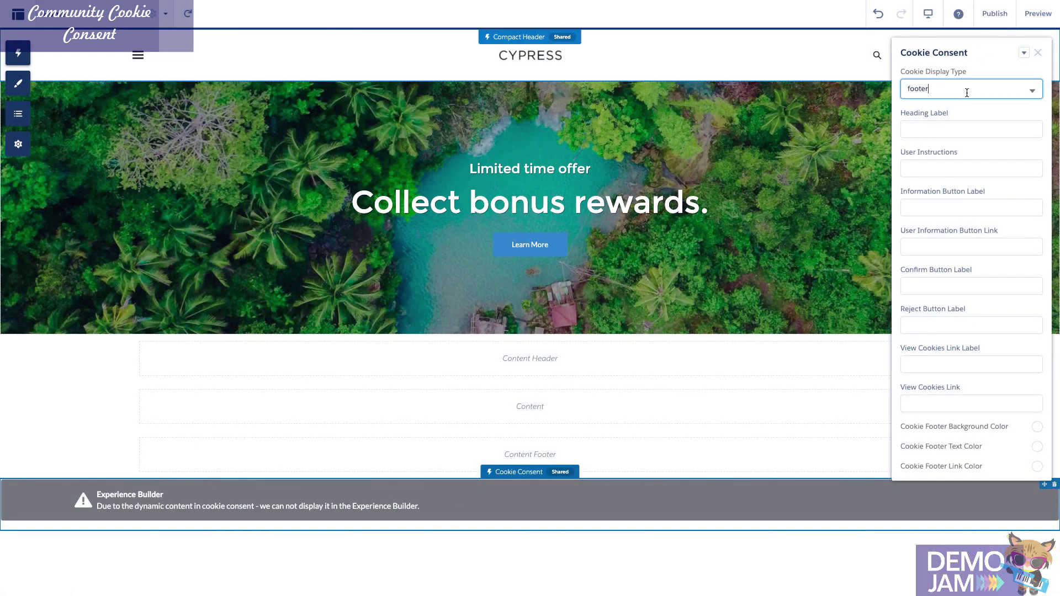
Set the Cookie Consent component to footer display, with heading "Manage Cookies" and user instructions "You can manage your cookies..."
left_click(970, 89)
left_click(966, 110)
left_click(964, 124)
type("Manage Cookies")
key("Tab")
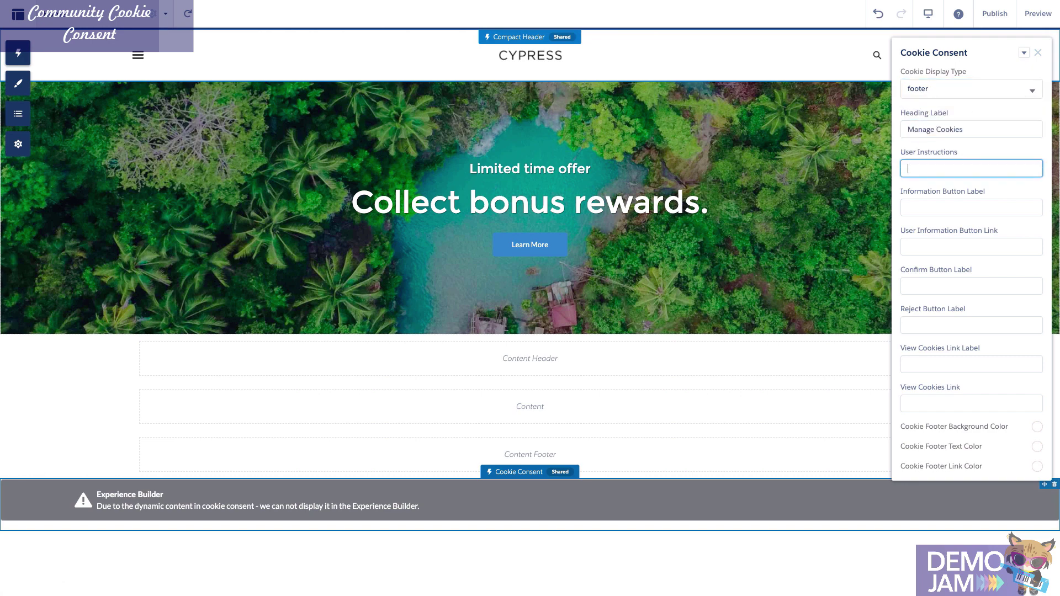
type("You can manage your cookies...")
key("Tab")
type("Priva")
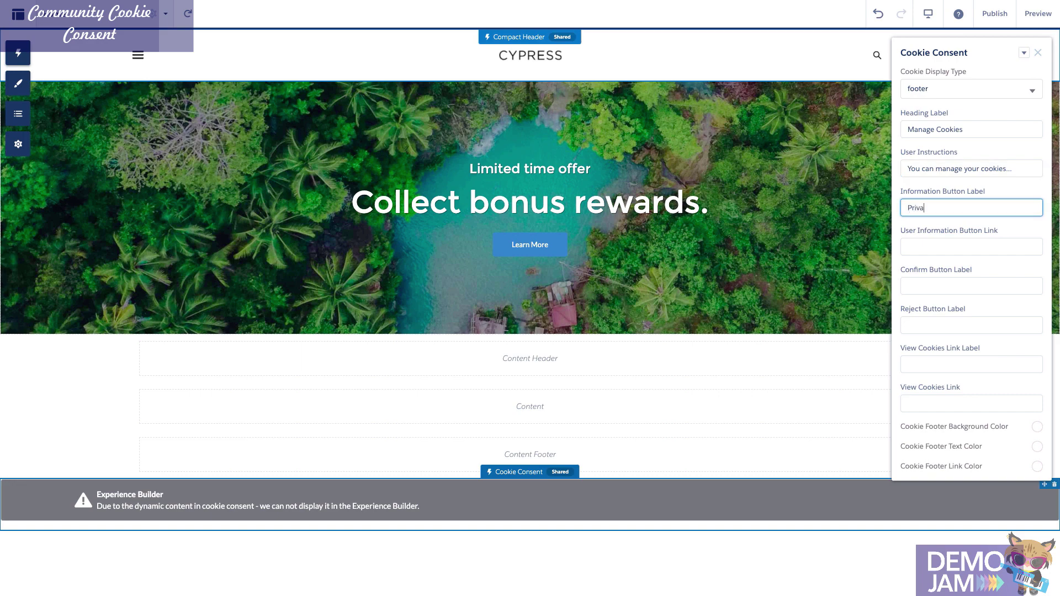
type("cy Policy")
key("Tab")
type("www.salesforce.c")
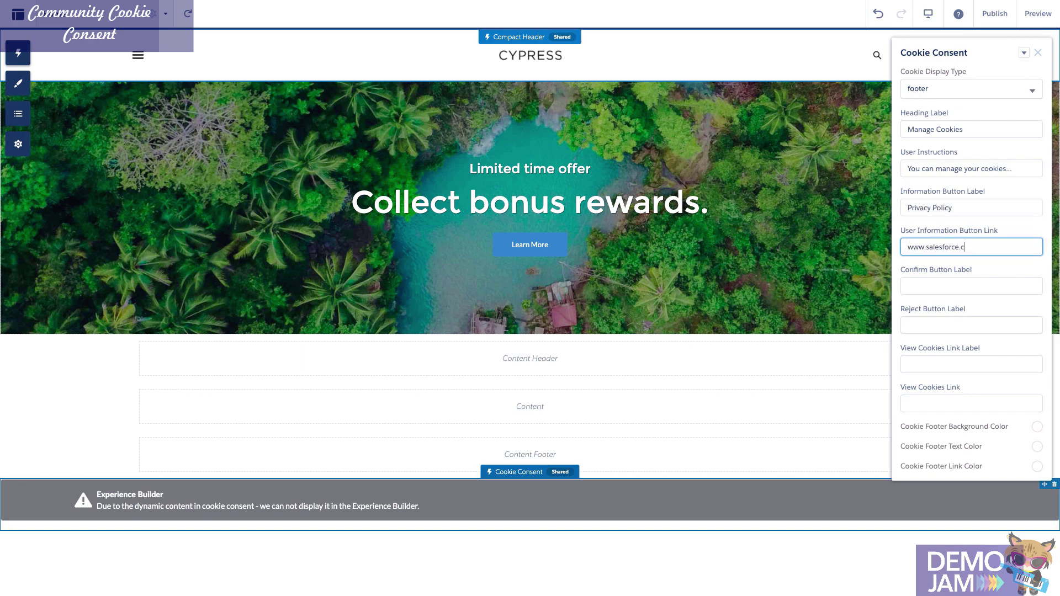
type("om/privacy")
key("Tab")
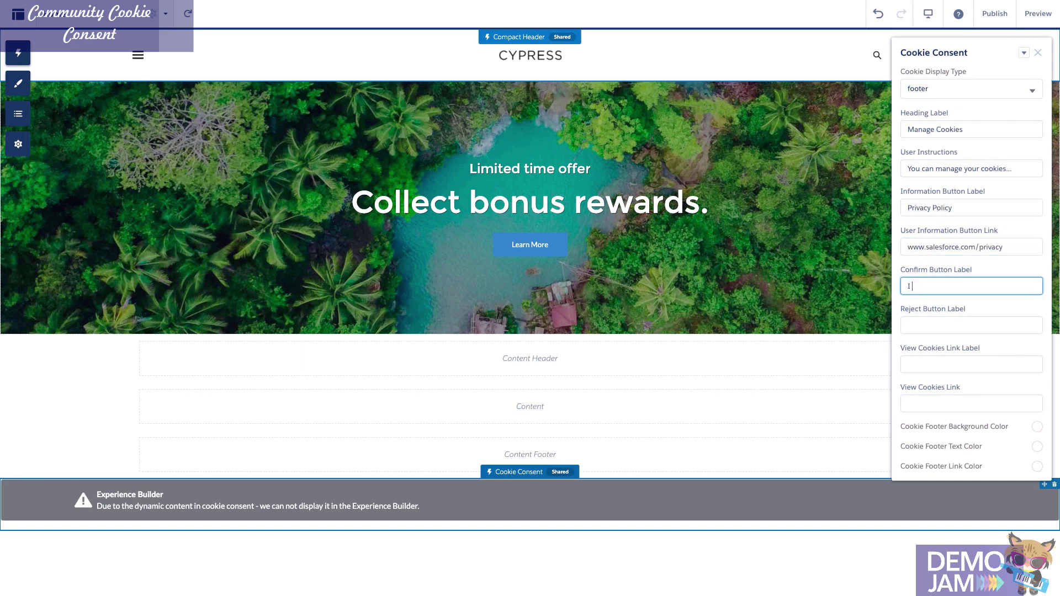
Fill in the confirm label "I Agree", reject label "Reject Cookies", and view label "View Cookies" with the cookie-consent-developer-edit site link
type("Agree")
key("Tab")
type("Reject Cookies")
key("Tab")
type("View Cookies")
key("Tab")
type("https://cookie-consent-developer-edit")
Set the cookie footer background color to dark blue, rgb(0, 27, 125)
left_click(1037, 427)
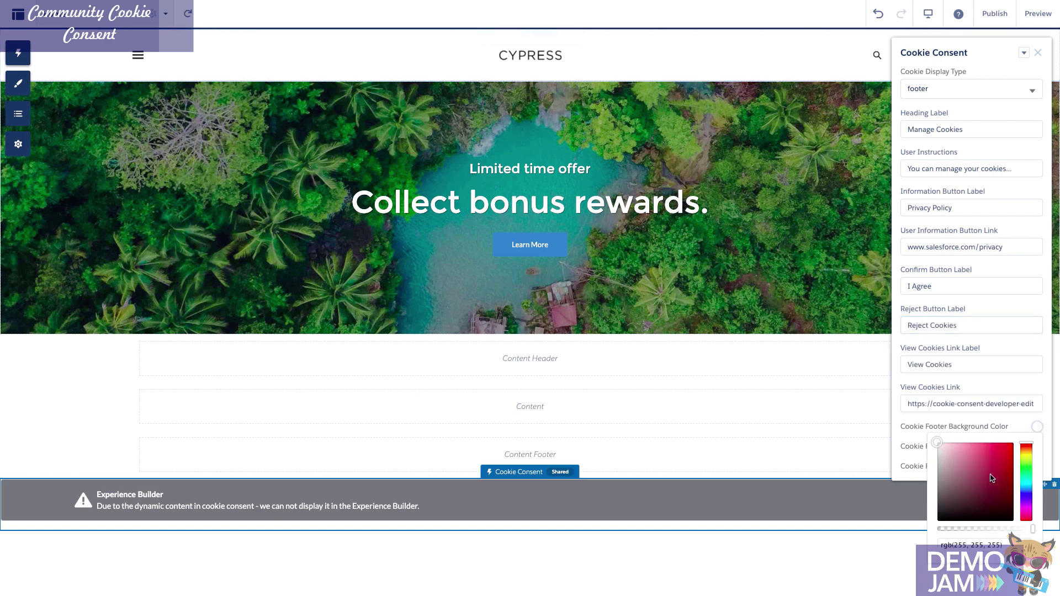
left_click(1029, 493)
left_click_drag(990, 480, 1023, 482)
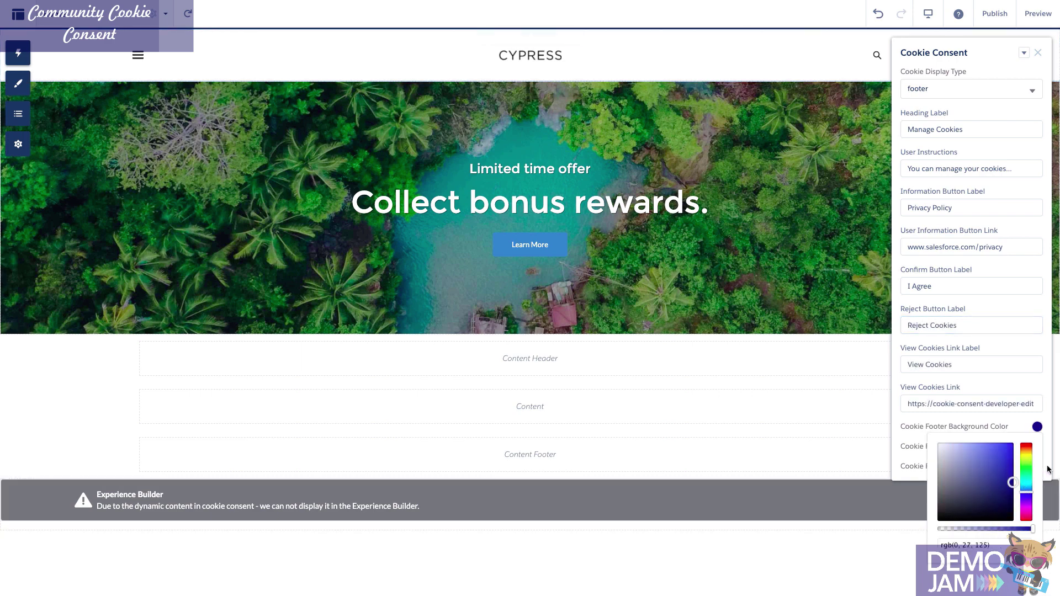
left_click(1048, 469)
Set the cookie footer text color to white and the footer link color to light grey
left_click(1037, 446)
left_click_drag(942, 479, 933, 462)
left_click(914, 461)
left_click(1038, 468)
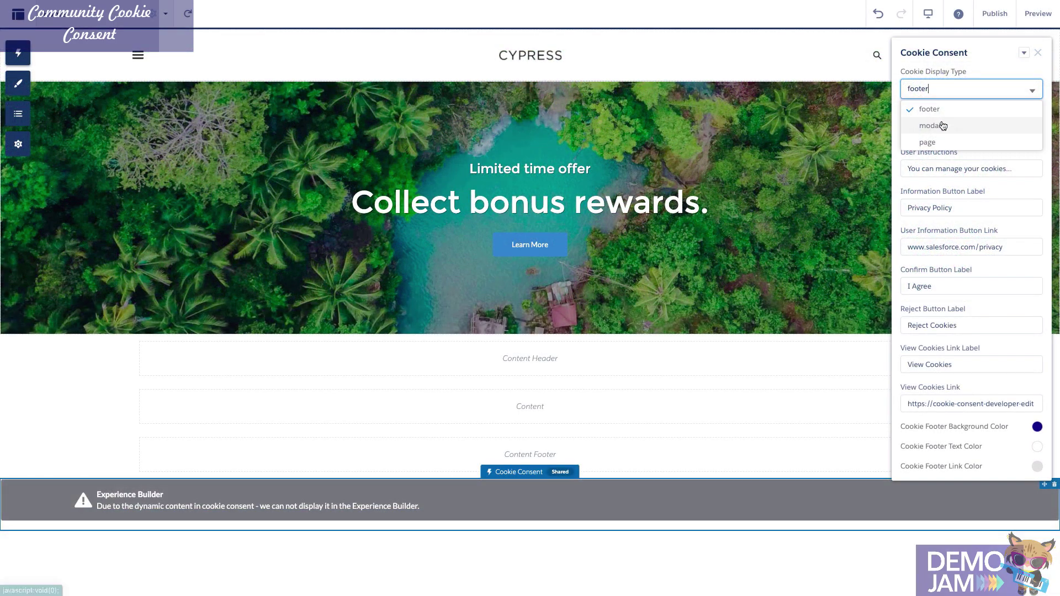
Change the Cookie Consent component's display type to modal
left_click(940, 123)
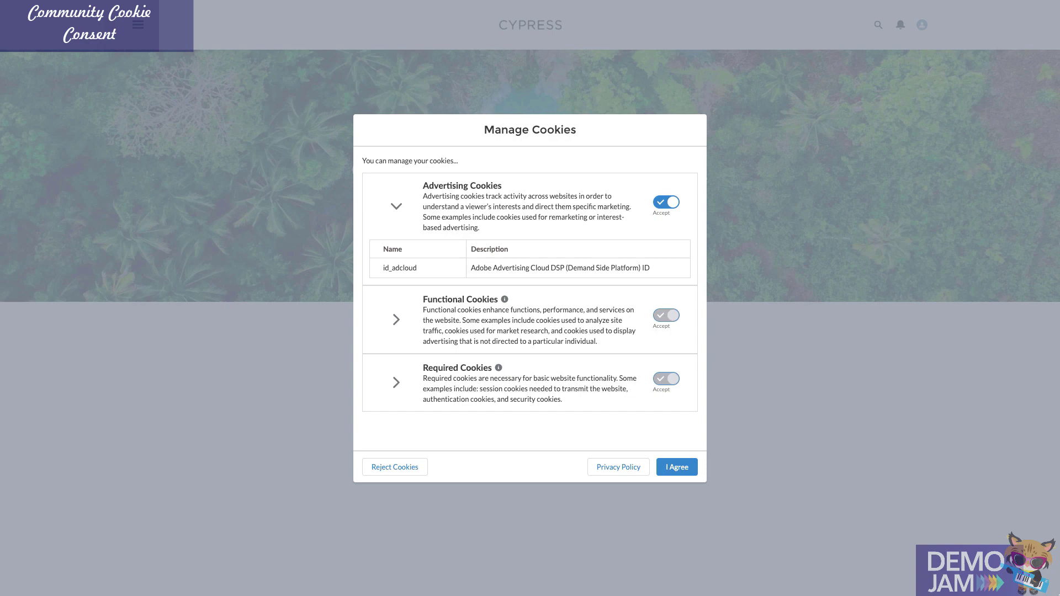
Try the Cypress site's Manage Cookies modal by toggling the advertising consent and expanding the cookie categories to review their lists
left_click(396, 206)
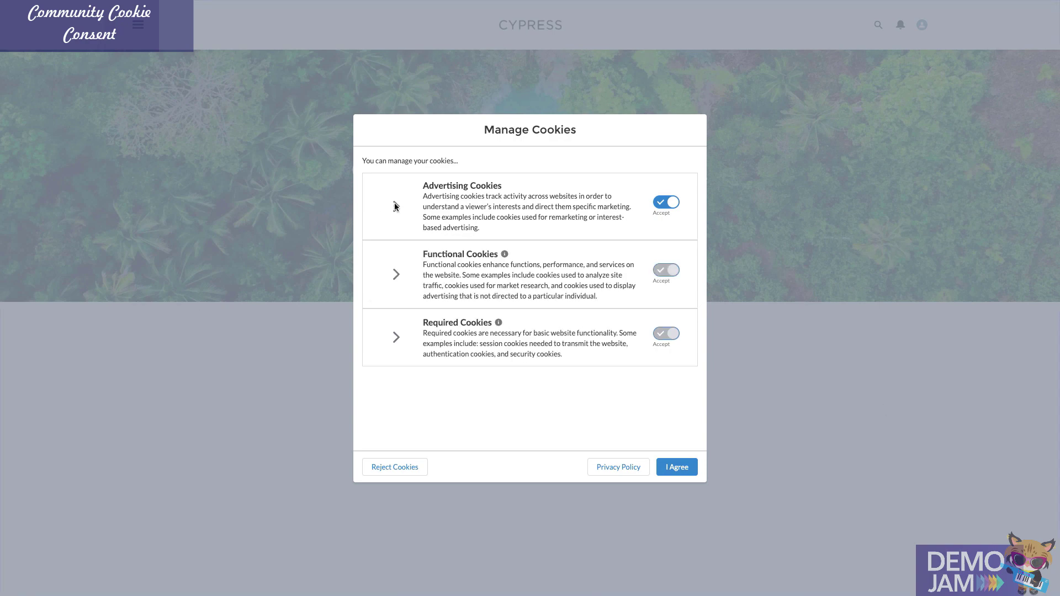
left_click(395, 206)
left_click(666, 207)
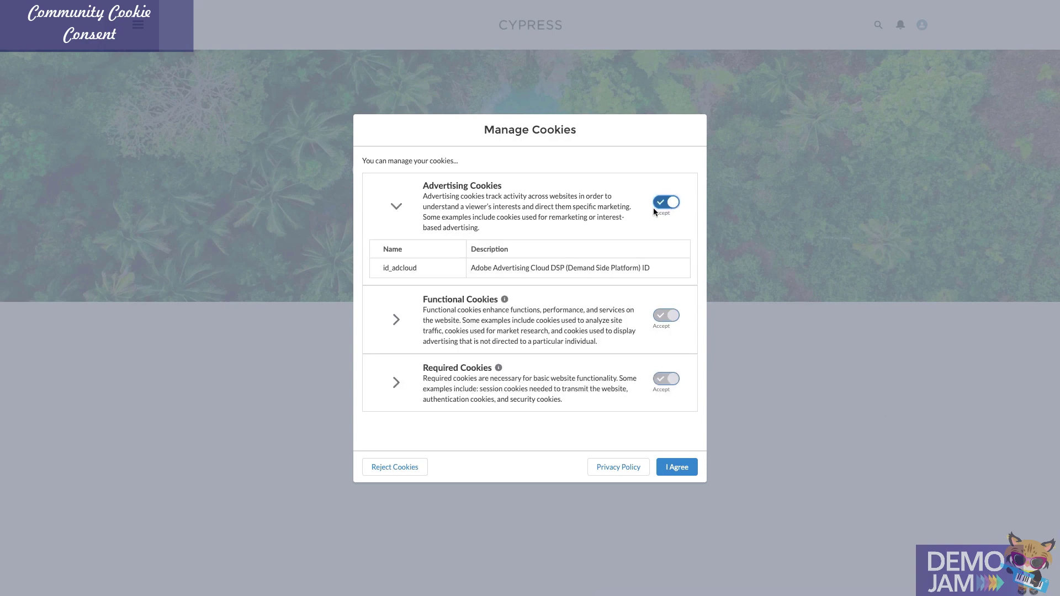
left_click(396, 319)
scroll(393, 323, "down", 3)
left_click(397, 498)
scroll(445, 474, "down", 6)
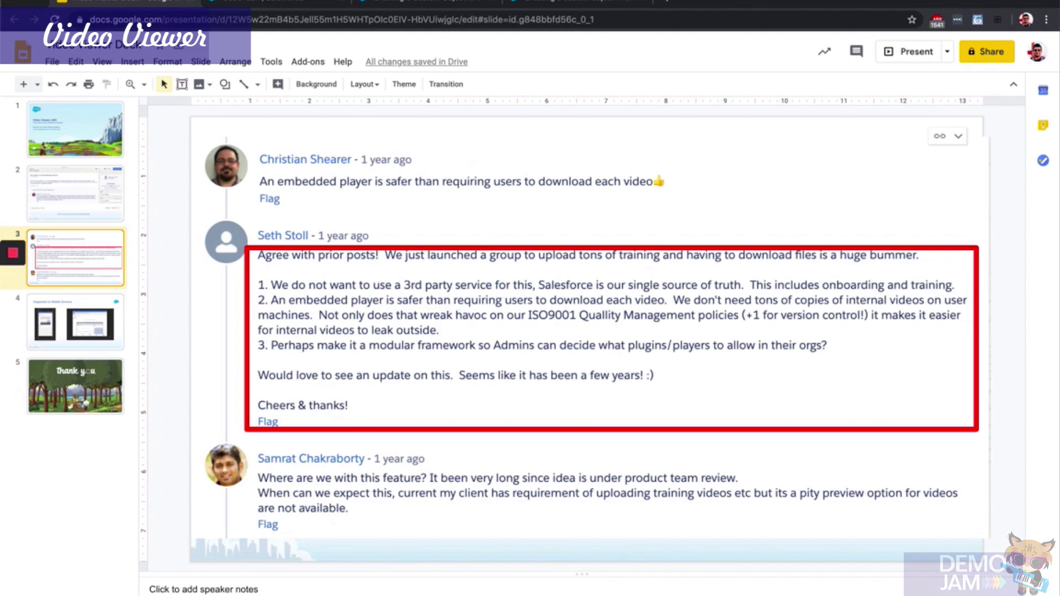
Switch to the Salesforce case "Customer sees blurry images on the restaurant website" and review its feed, attached video and description
left_click(277, 3)
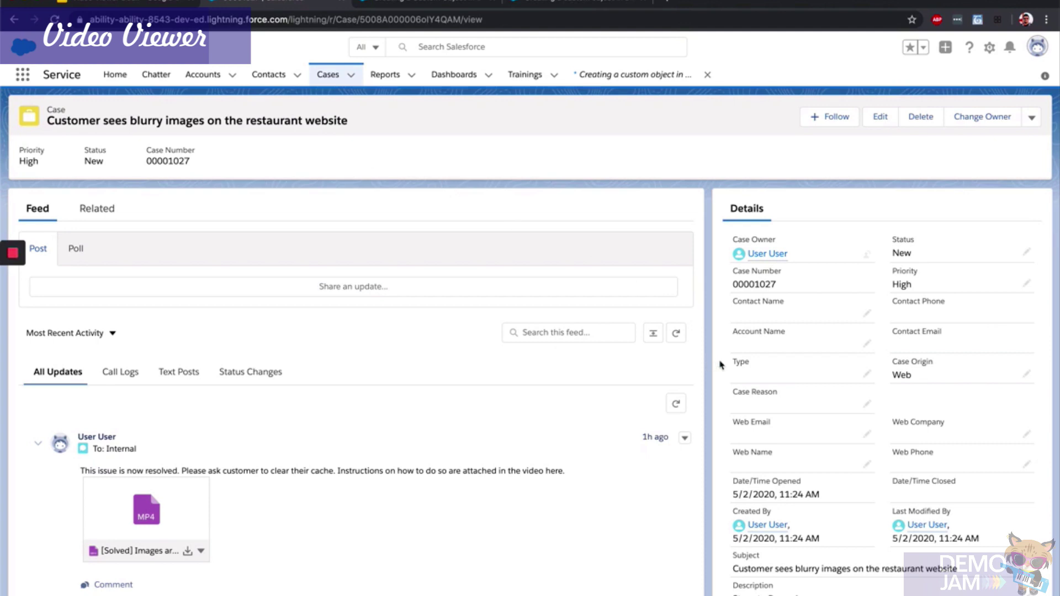
scroll(720, 364, "down", 3)
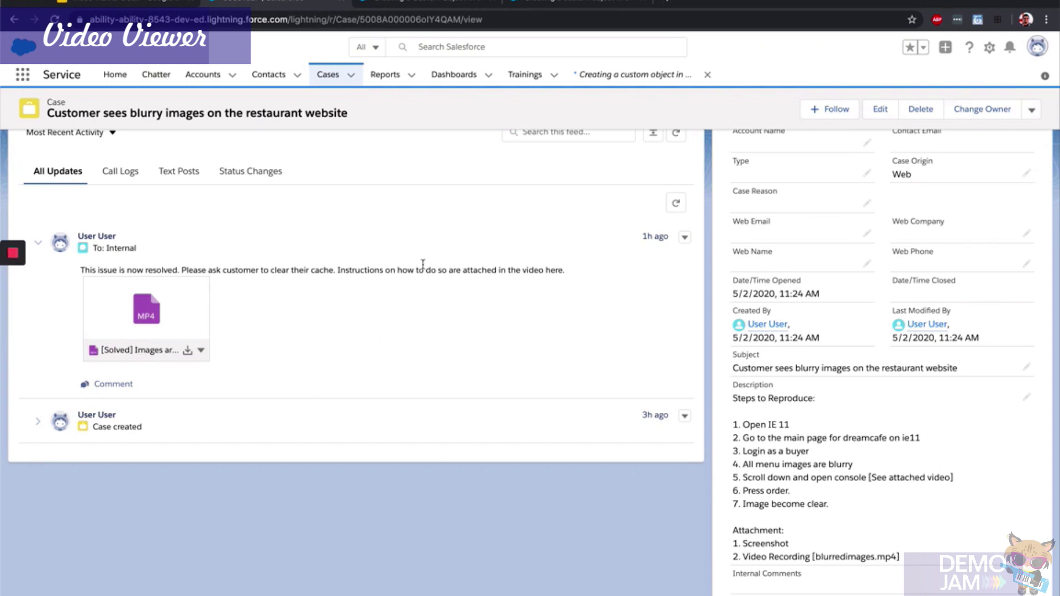
scroll(381, 320, "up", 4)
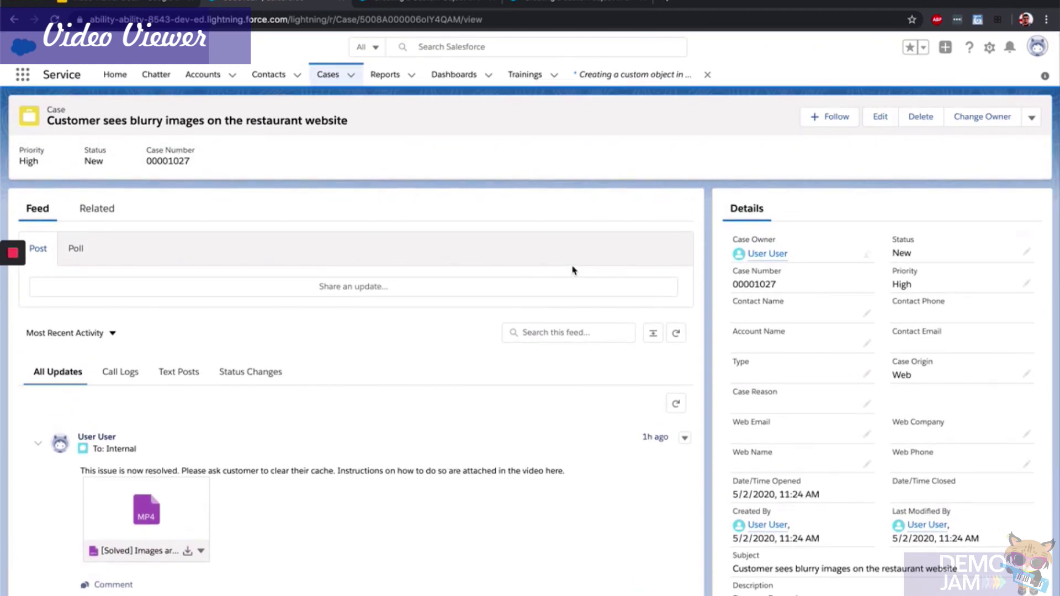
Open the case record page for editing and add the custom Video Viewer component above the Details section
left_click(989, 47)
left_click(942, 137)
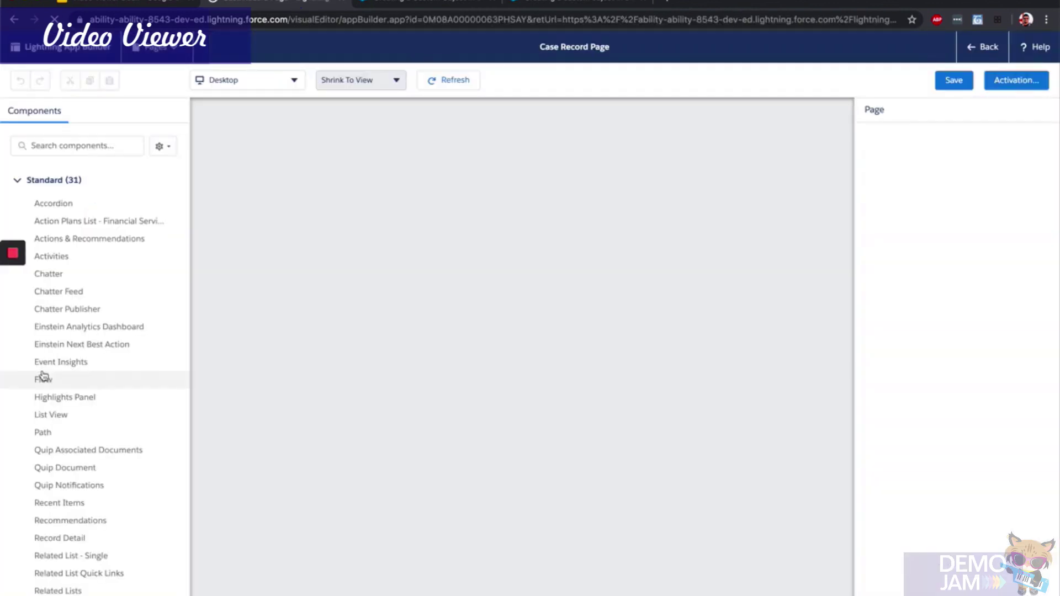
scroll(95, 529, "down", 5)
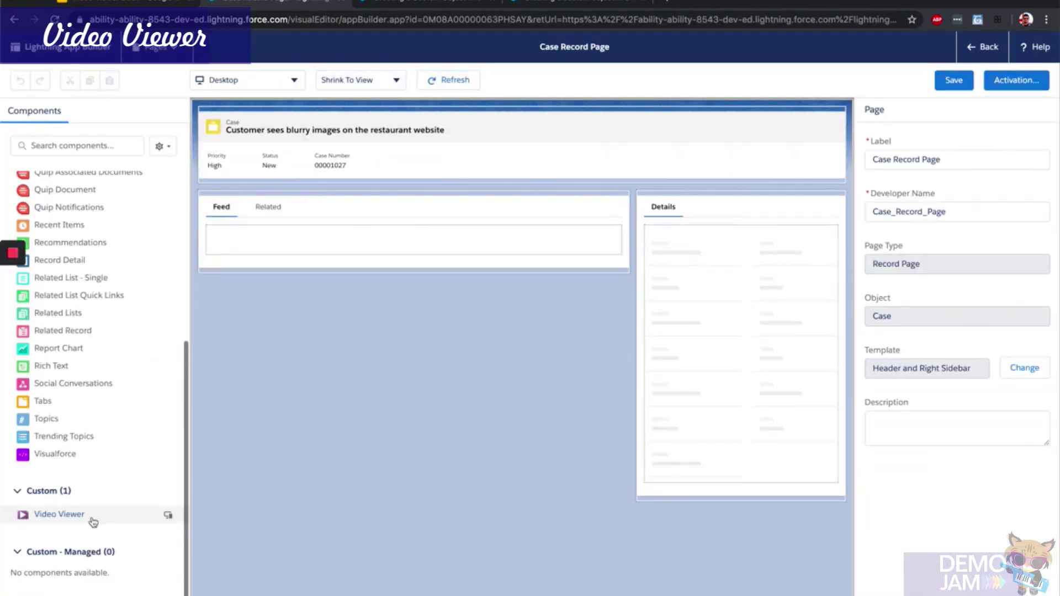
left_click_drag(88, 516, 671, 202)
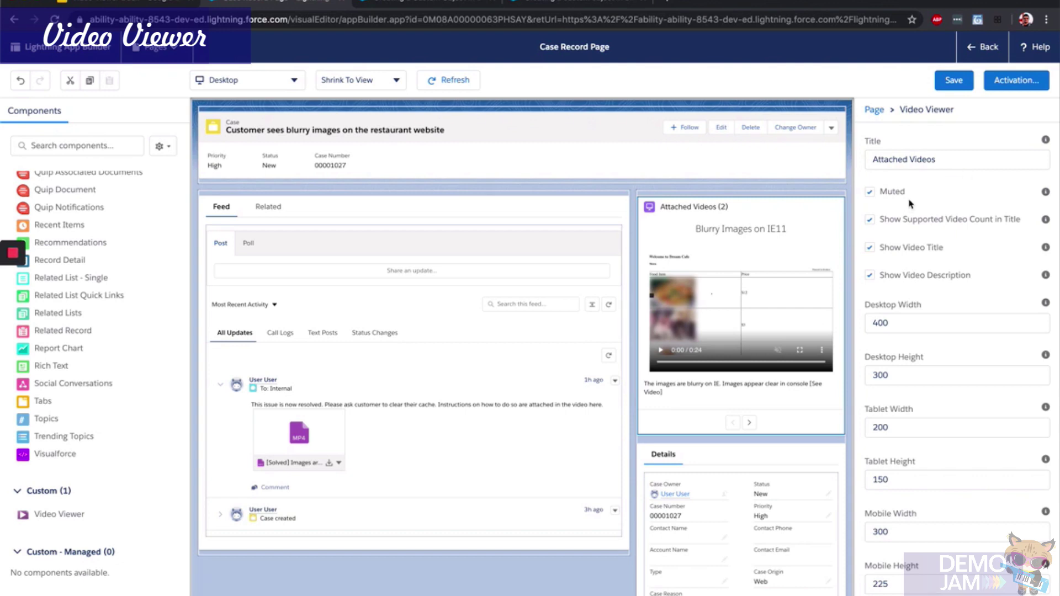
Turn the Video Viewer's Show Supported Video Count in Title option off and on again, and review its size and message settings
left_click(901, 221)
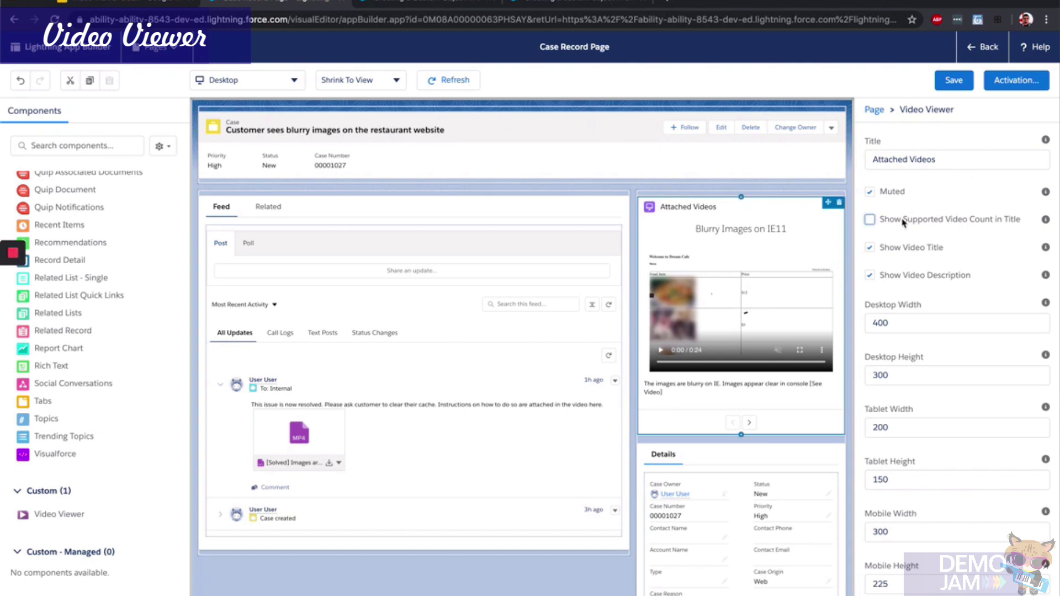
left_click(903, 222)
scroll(920, 271, "down", 3)
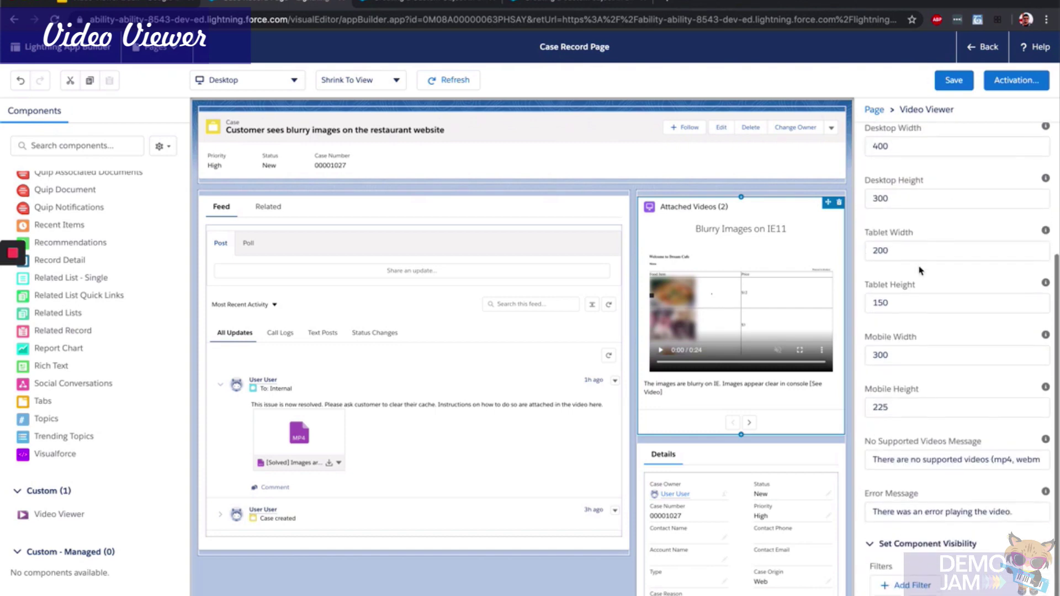
Save the case record page with the Video Viewer component and return to the case record
scroll(953, 331, "up", 3)
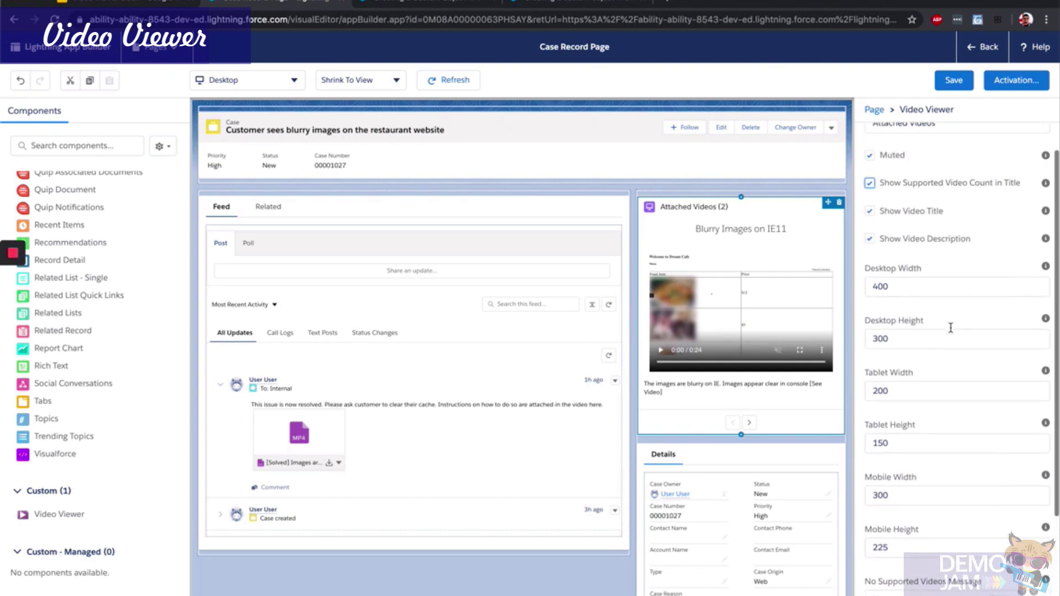
scroll(951, 328, "up", 1)
left_click(953, 80)
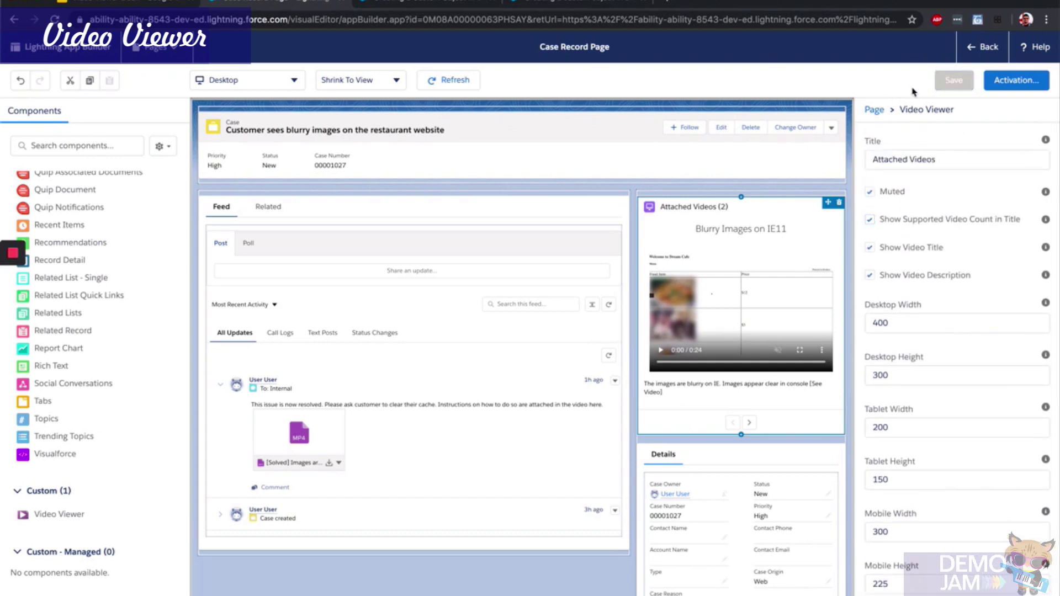
left_click(973, 53)
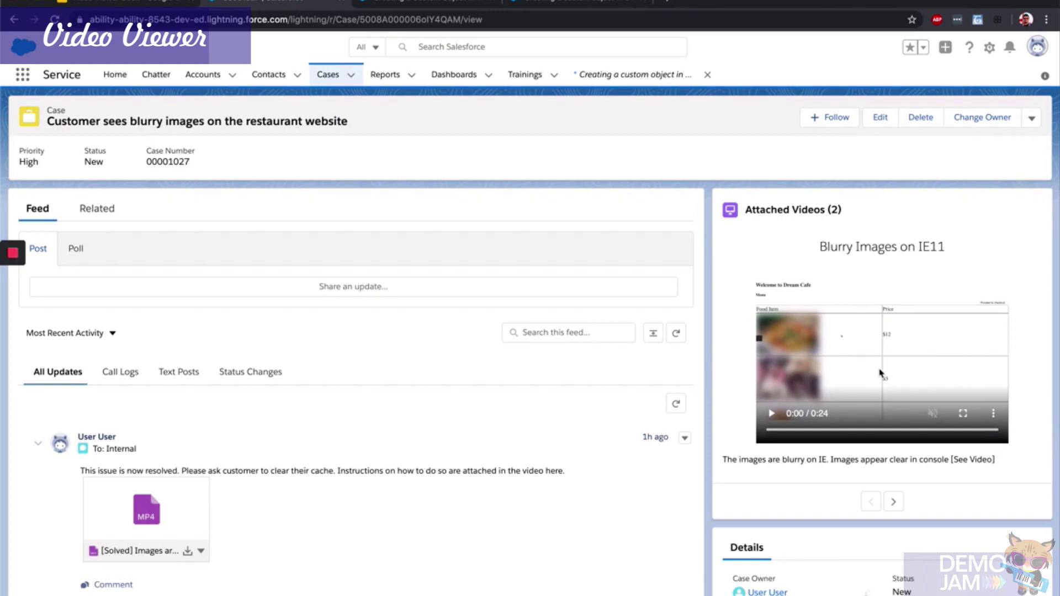
Show the second attached video on the case, play it in full screen, and exit full screen
left_click(893, 502)
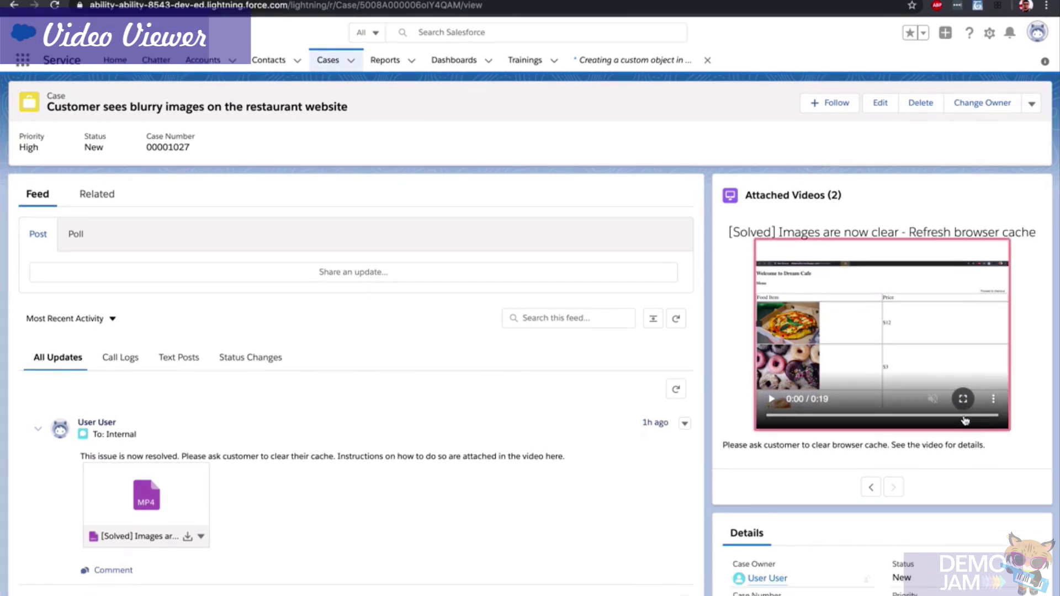
left_click(964, 418)
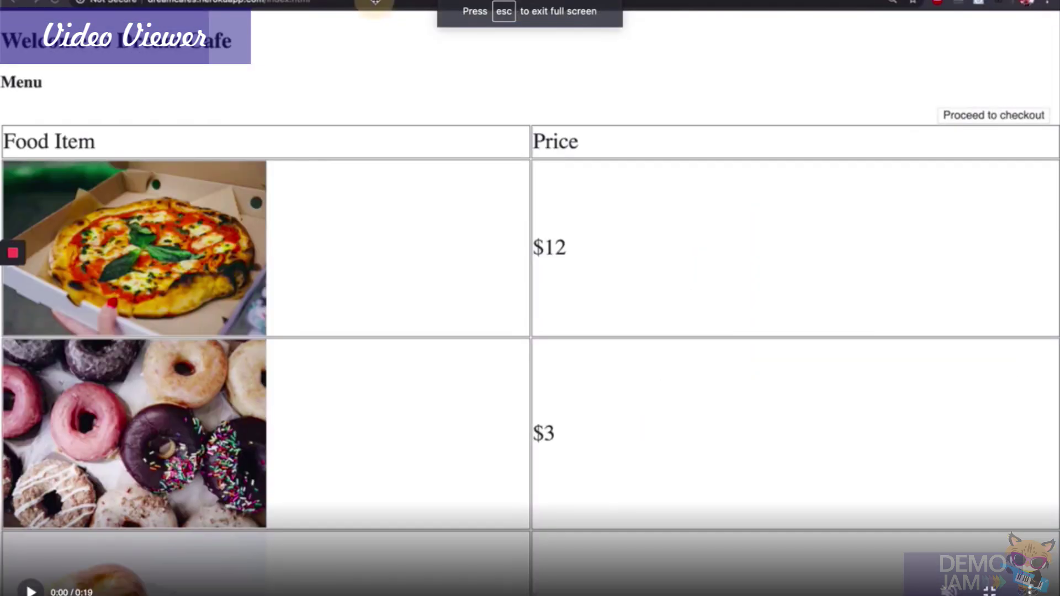
left_click(98, 567)
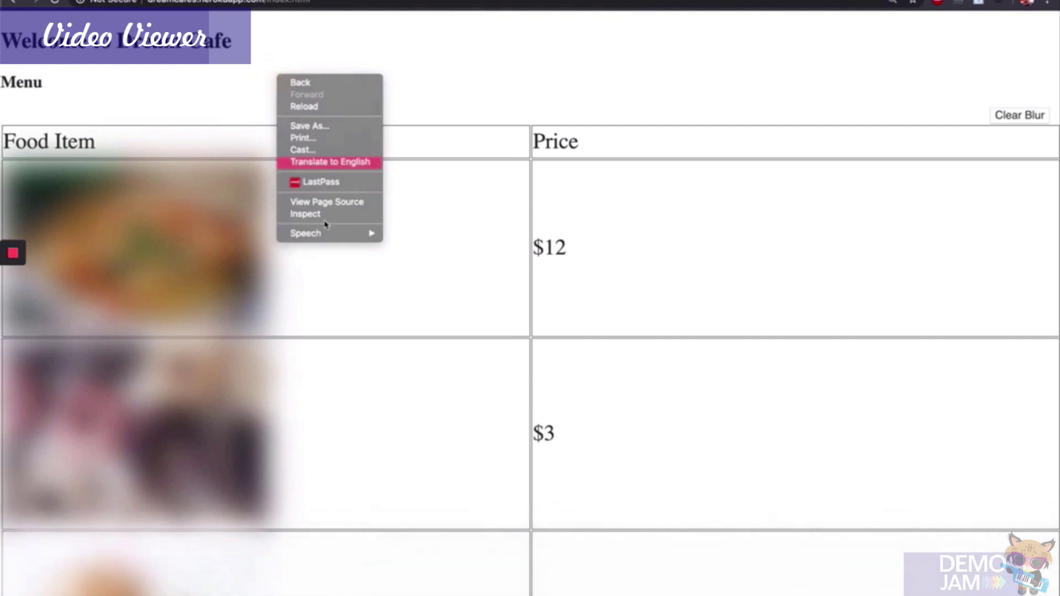
key("Escape")
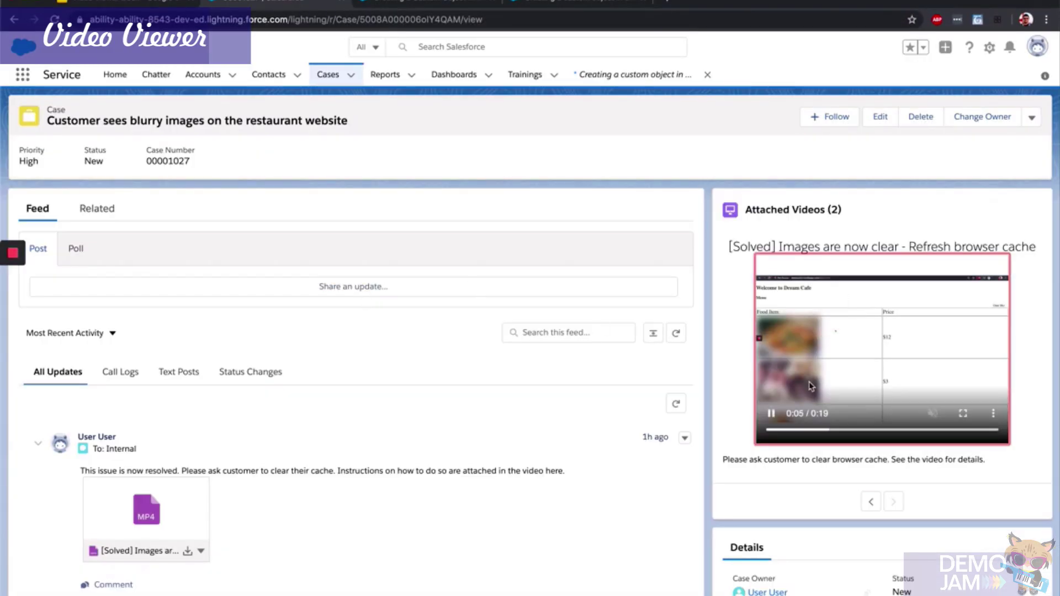
Switch to the training record "Creating a Custom Object In Salesforce", play its video in picture-in-picture, and open Setup alongside it
left_click(438, 3)
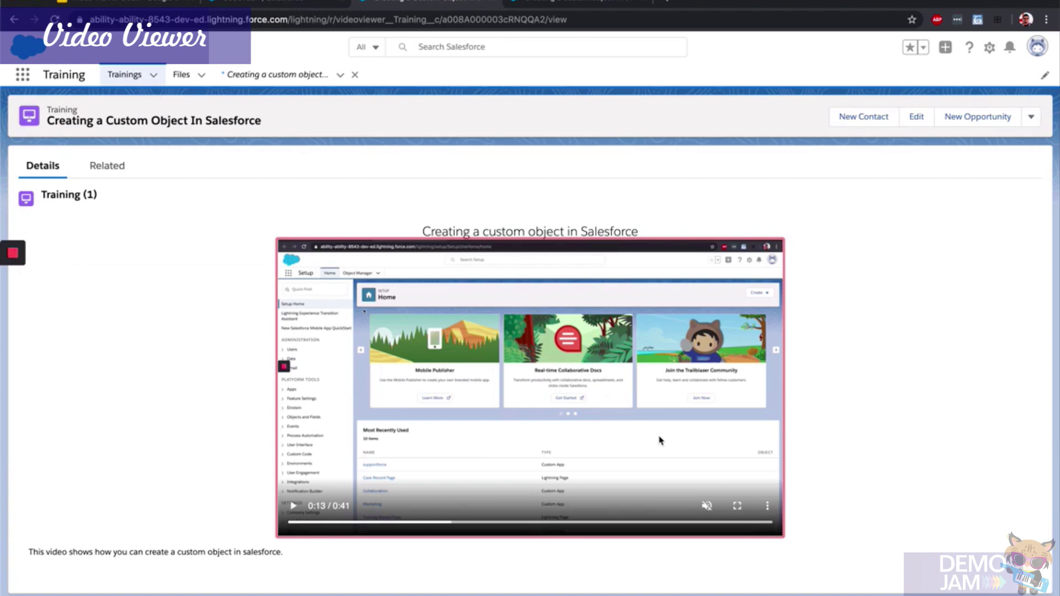
left_click(766, 506)
left_click(775, 511)
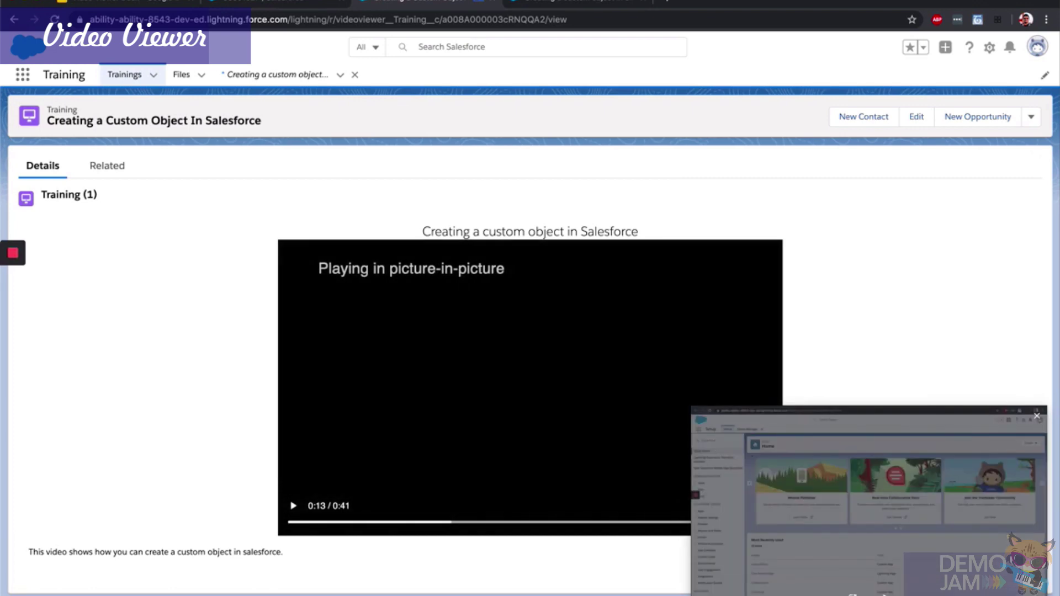
left_click(885, 594)
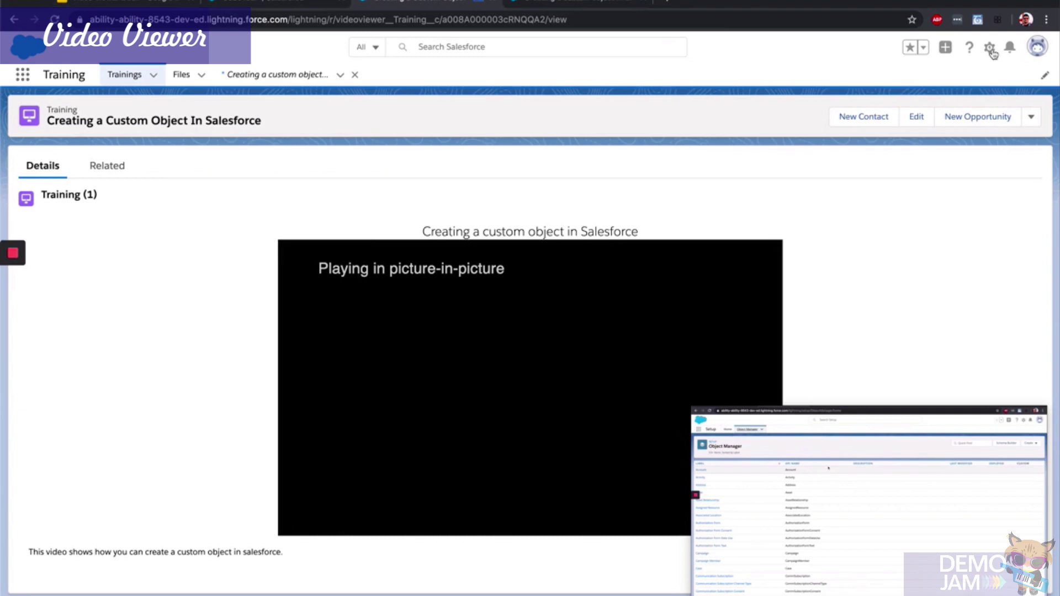
left_click(989, 48)
left_click(945, 90)
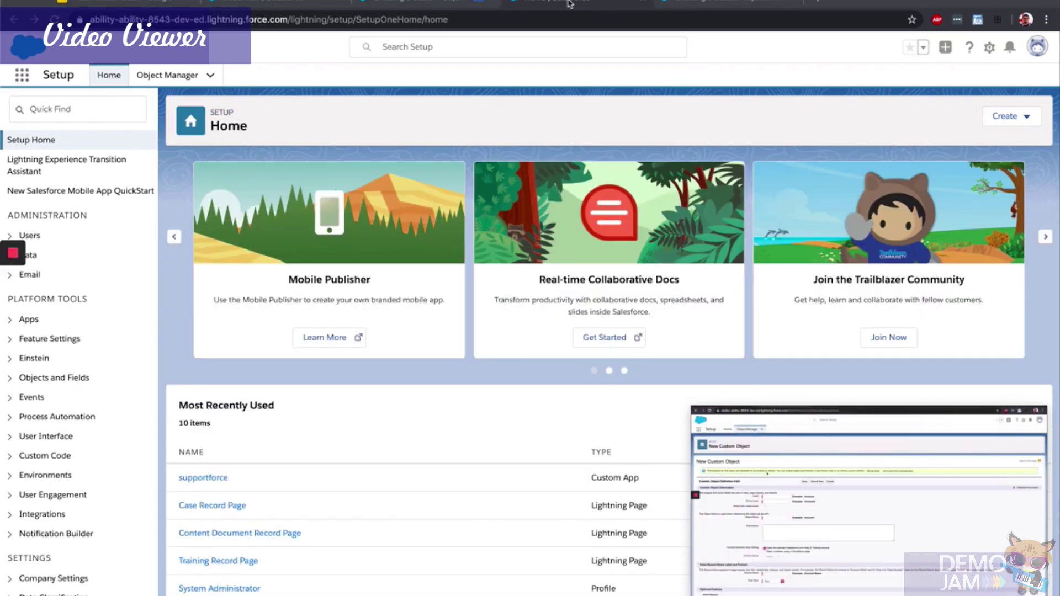
Switch to the file record "Creating a custom object in Salesforce" and compare its standard preview with the Preview Video component
left_click(715, 8)
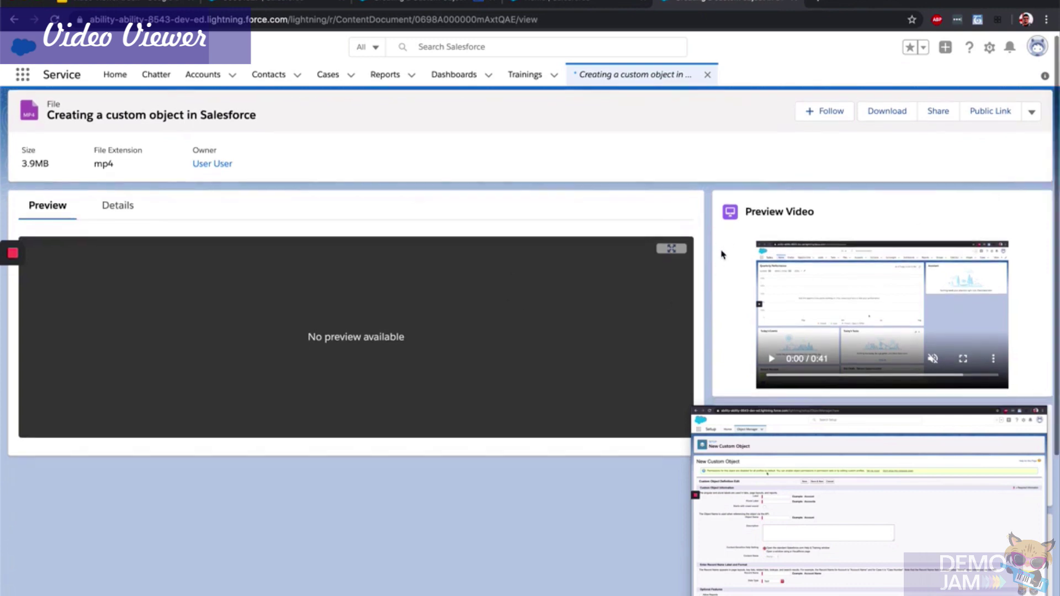
scroll(723, 257, "down", 1)
scroll(725, 257, "up", 1)
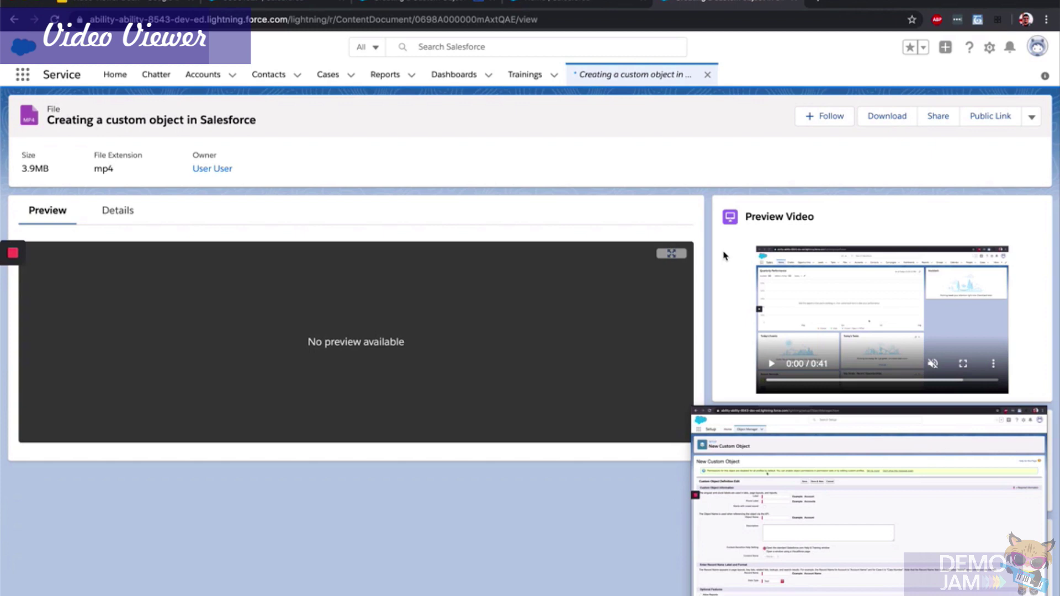
Switch to the Video Viewer presentation in Google Slides
left_click(94, 3)
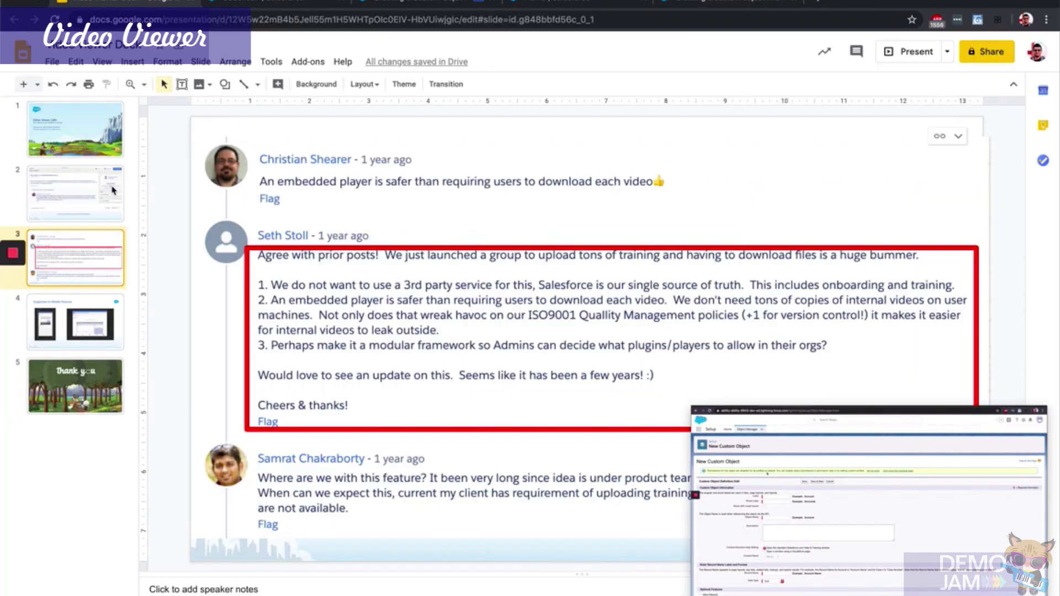